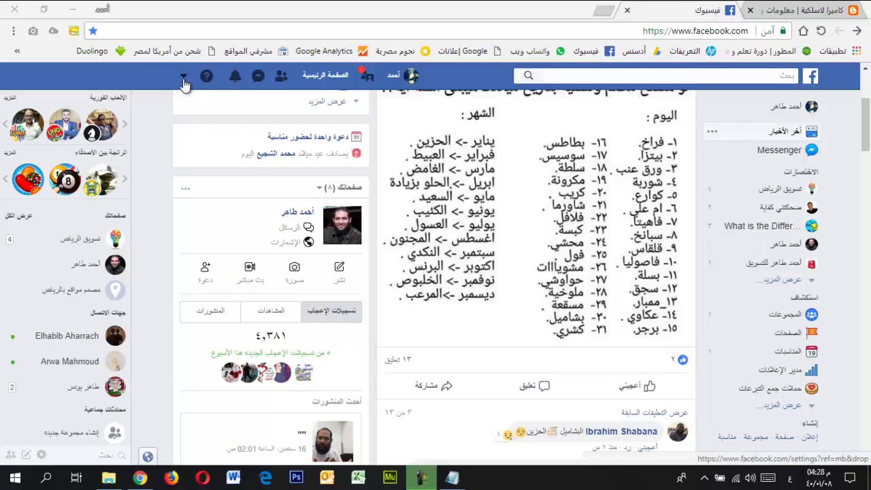
- Open Ads Manager and start a new campaign with the Engagement (التفاعل) objective
click(184, 77)
click(257, 294)
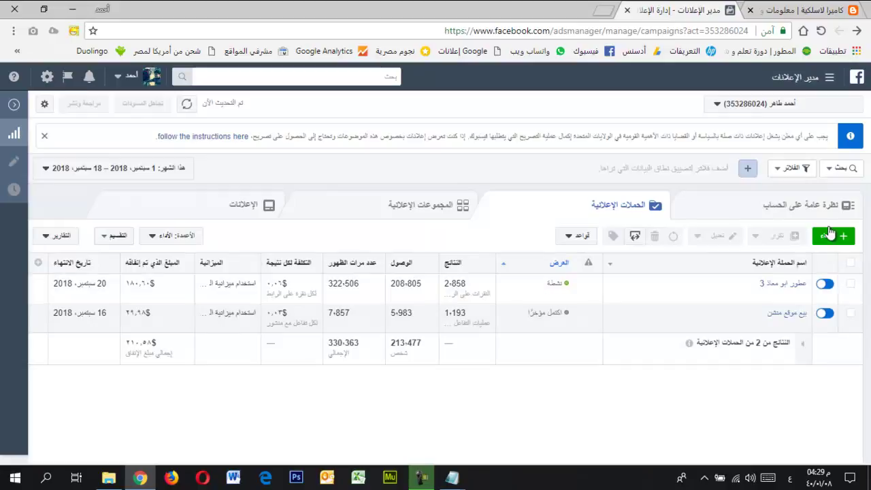
click(832, 236)
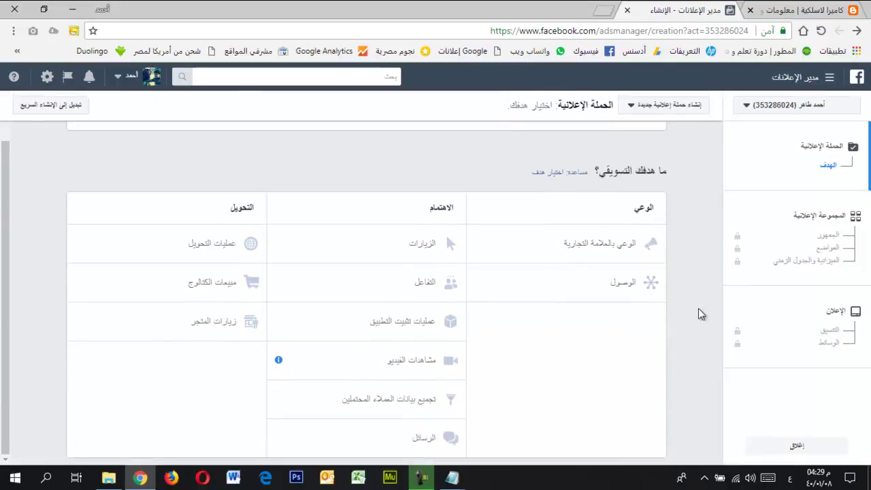
click(434, 286)
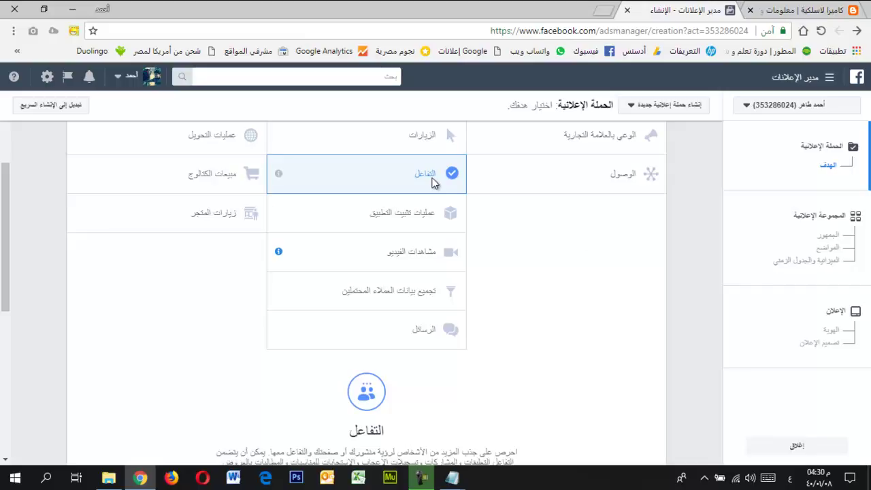
- Name the campaign "كاميرا لاسلكية", continue to its ad set and name the ad set "مجموعة 1"
scroll(583, 257, down, 5)
double_click(321, 302)
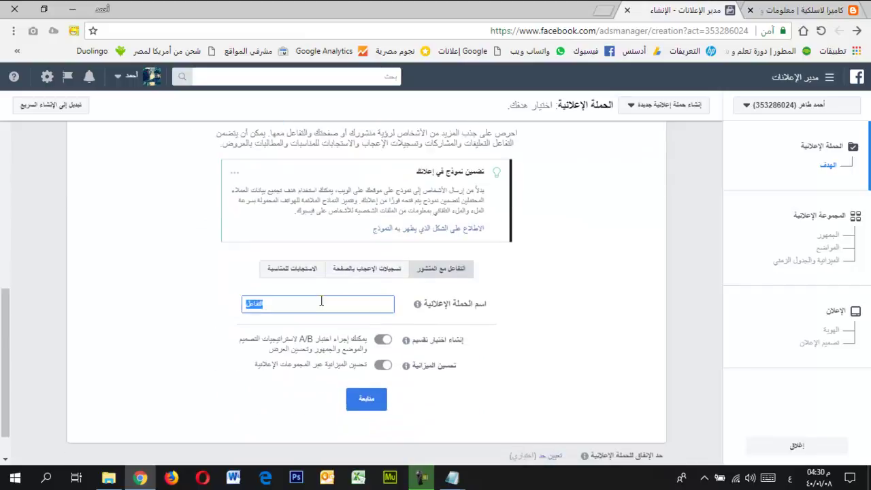
text(كاميرا لاسلكية)
click(368, 400)
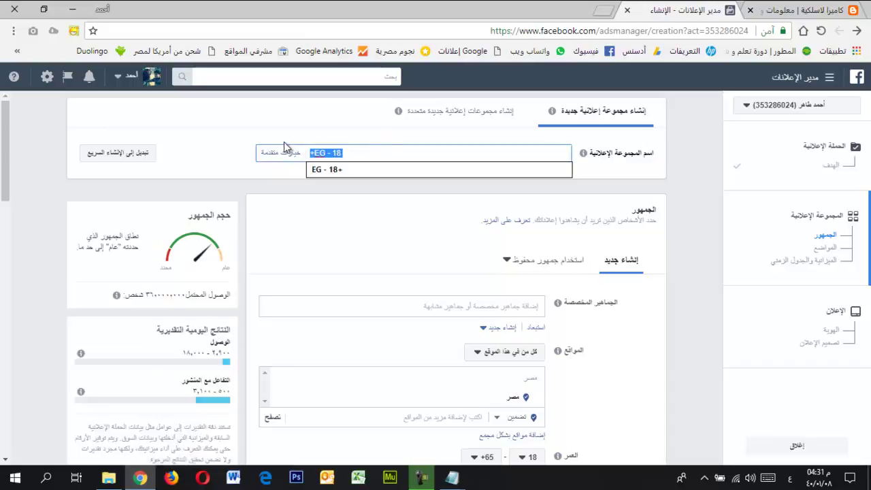
text(مجموعة 1)
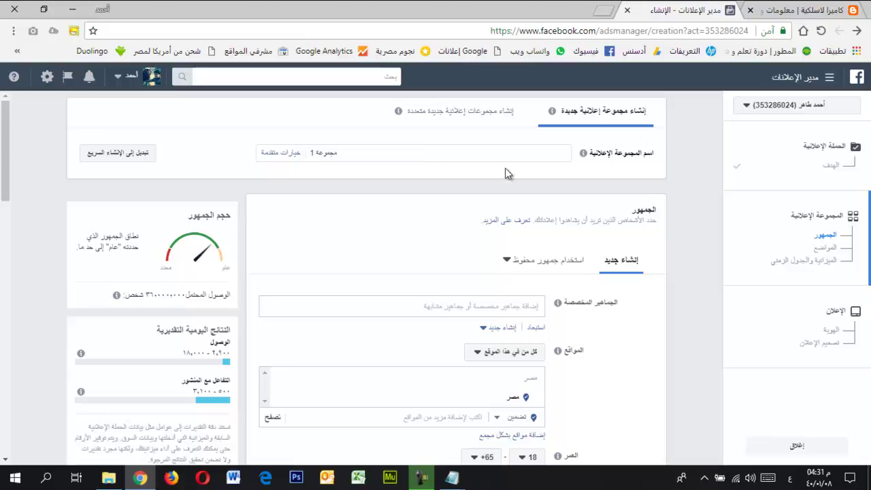
- Remove Egypt (مصر) from the ad set's targeted locations
scroll(599, 175, down, 1)
scroll(657, 170, down, 2)
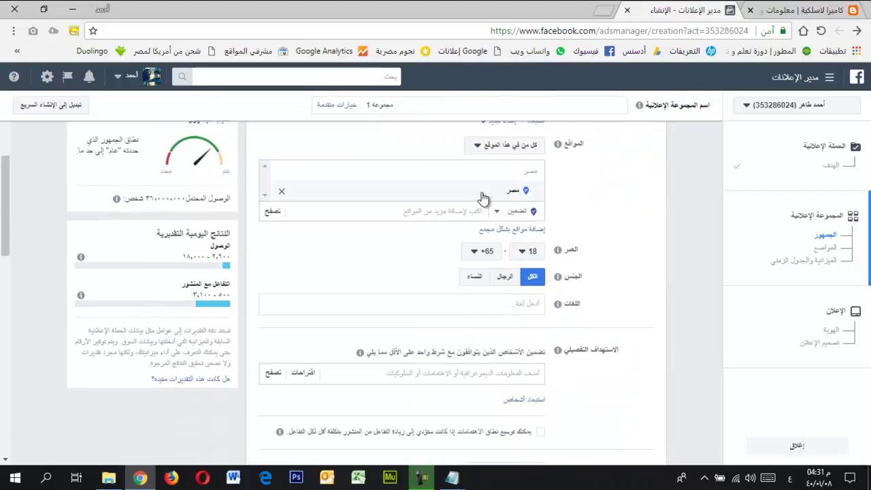
click(283, 196)
text(السعودية)
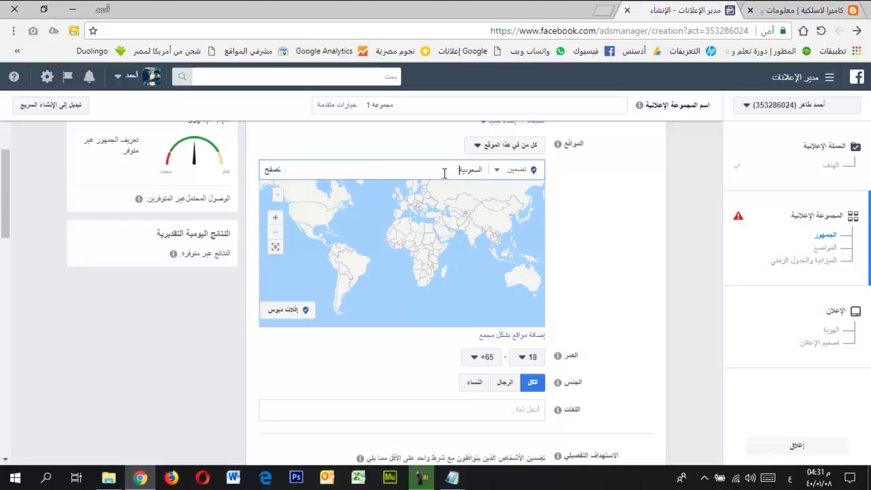
click(451, 193)
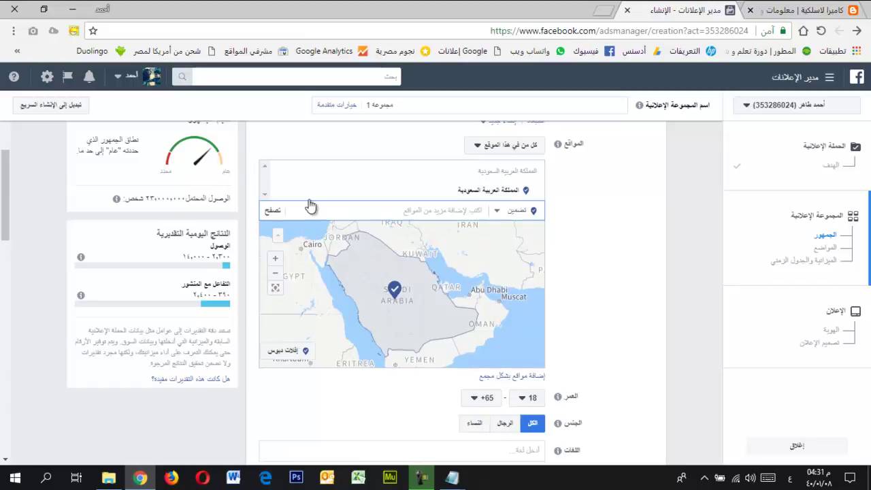
click(283, 192)
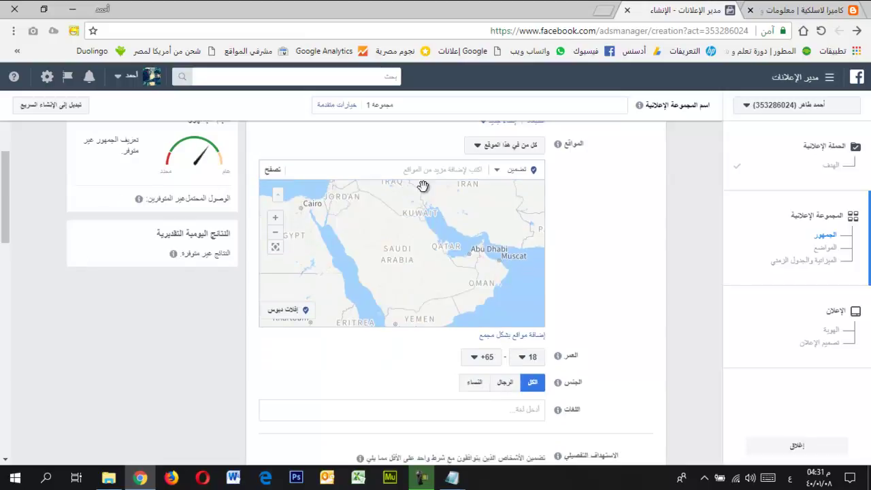
- Add Mecca (مكة, Makkah Region) as the audience's targeted location
click(476, 172)
text(مكة)
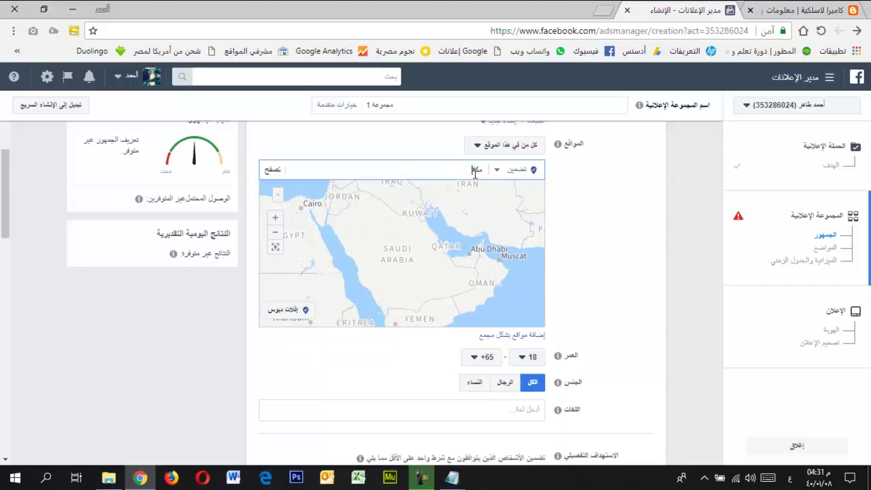
key(Return)
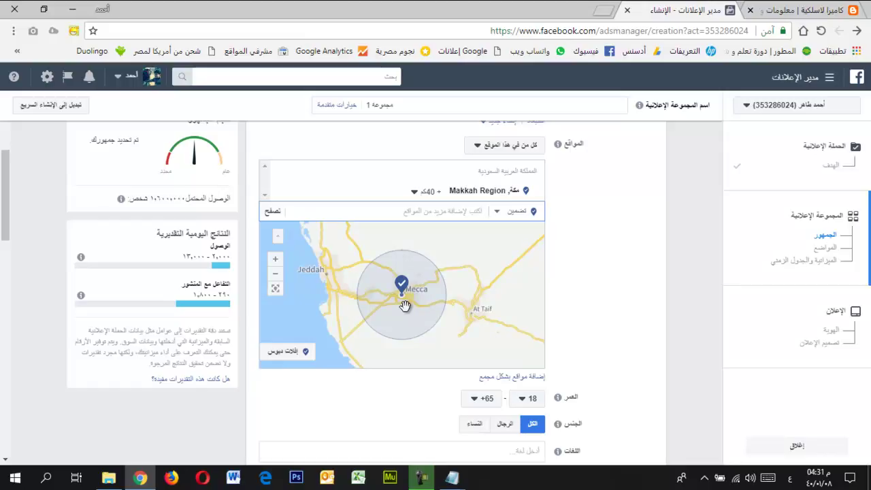
- Set the audience's age range to 25–56
scroll(639, 212, down, 3)
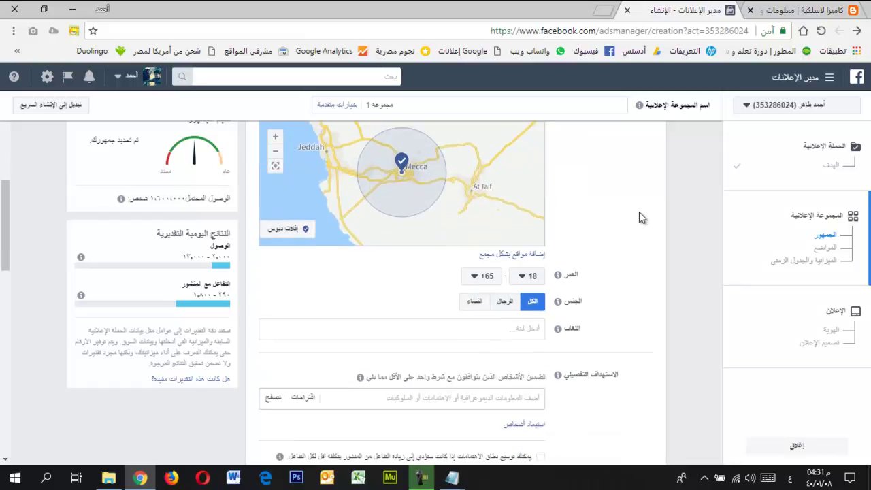
click(530, 214)
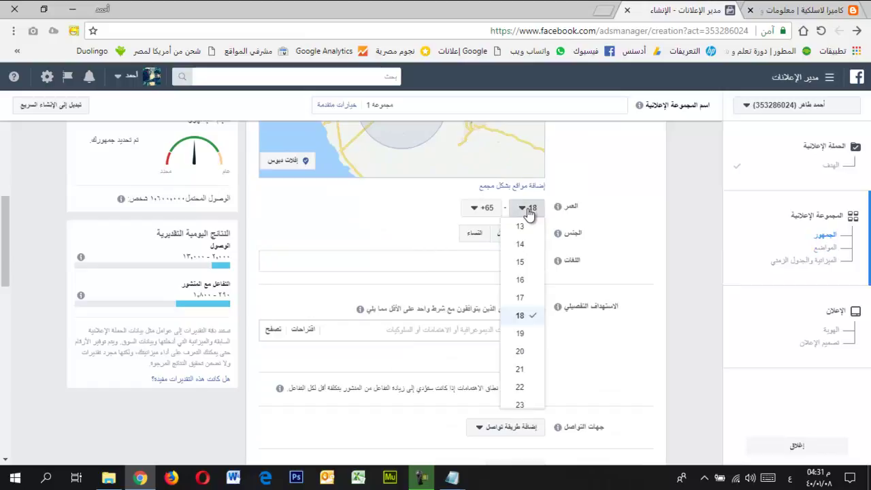
scroll(529, 368, down, 1)
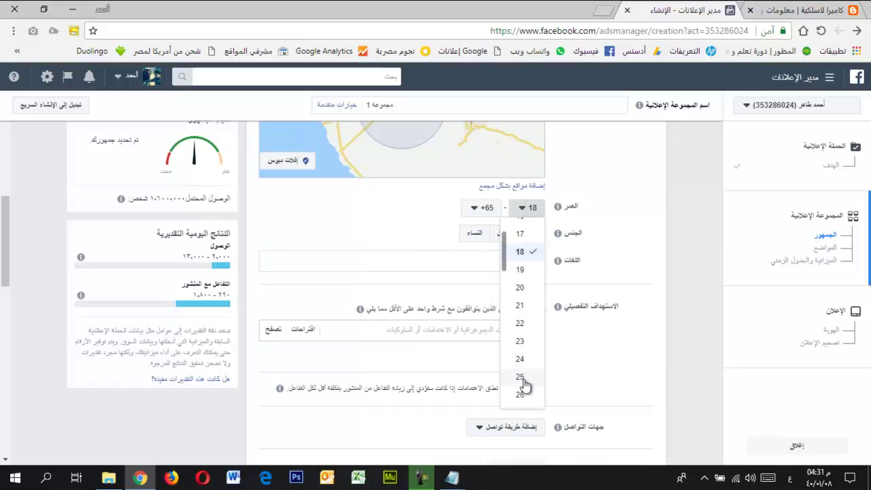
click(520, 377)
click(483, 212)
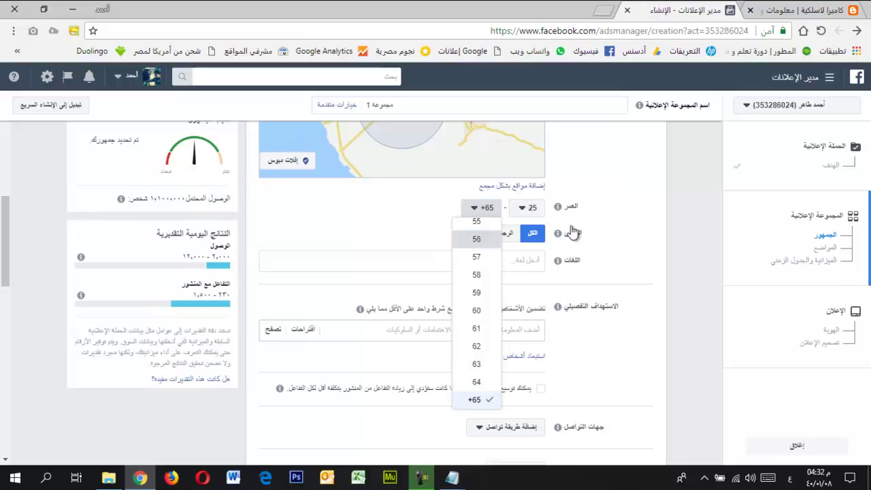
click(484, 244)
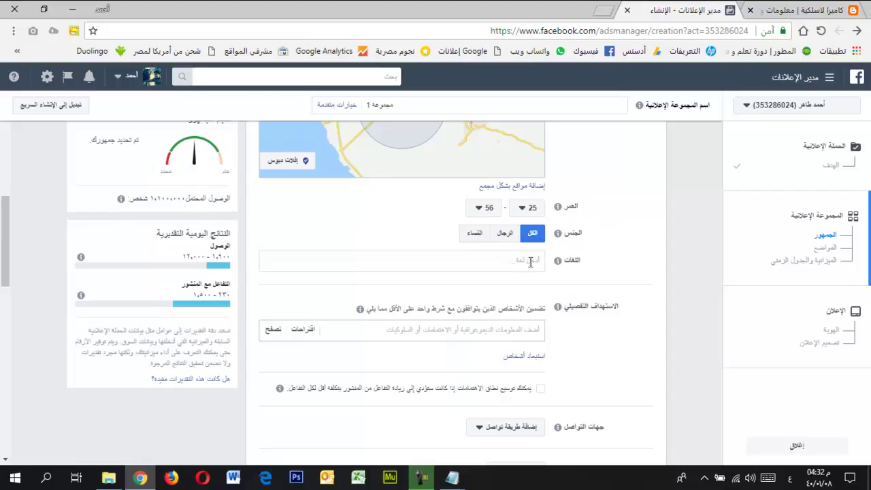
- Add Arabic (العربية) as the audience's language
click(514, 260)
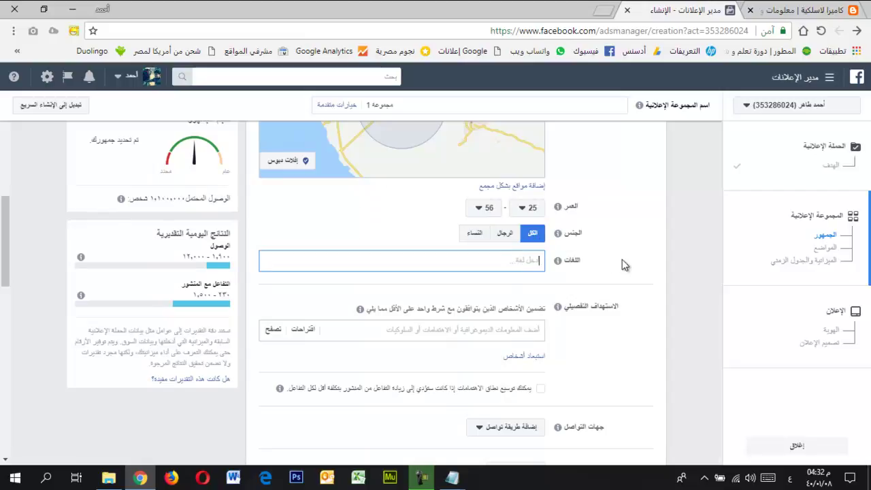
text(عربية)
key(Return)
- Add the interest "كاميرات" to the audience's detailed targeting
scroll(622, 259, down, 1)
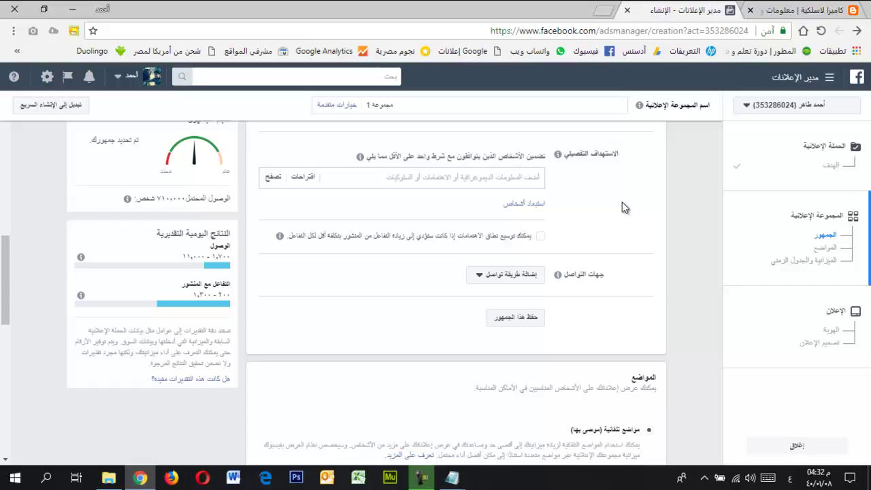
text(كاميرات)
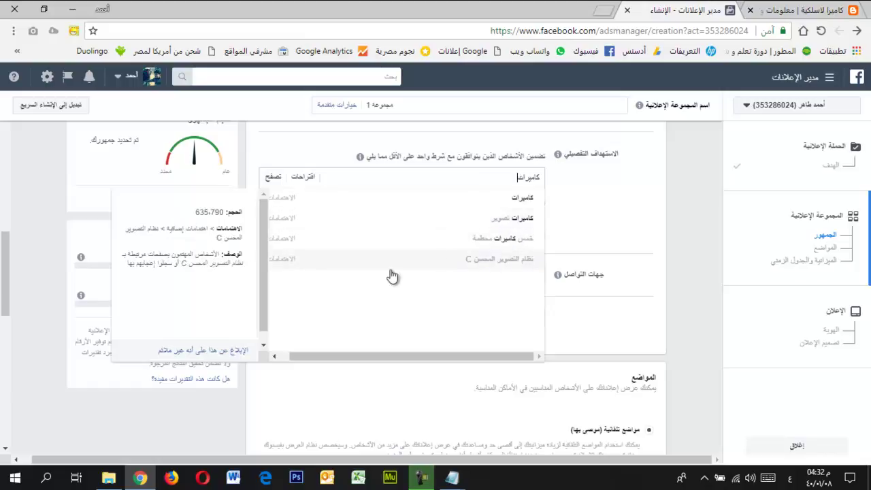
click(524, 199)
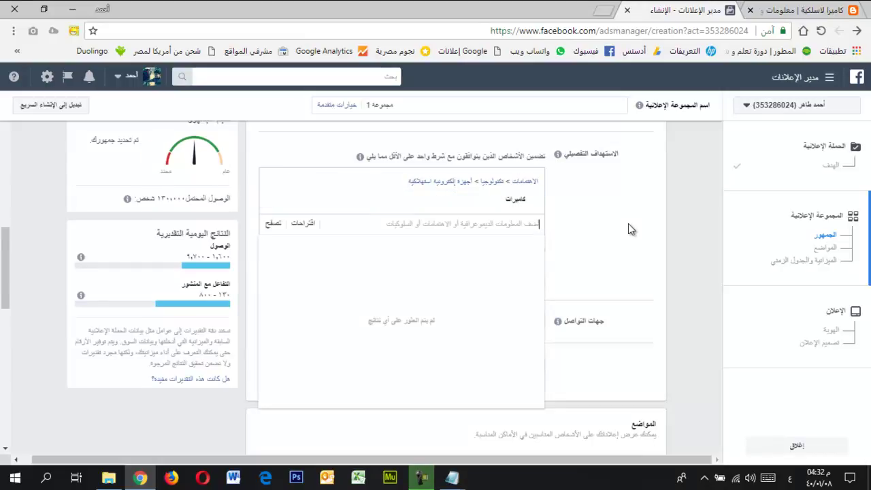
- Review the audience's age, gender, language and interest targeting and the ad placement options
scroll(628, 223, up, 1)
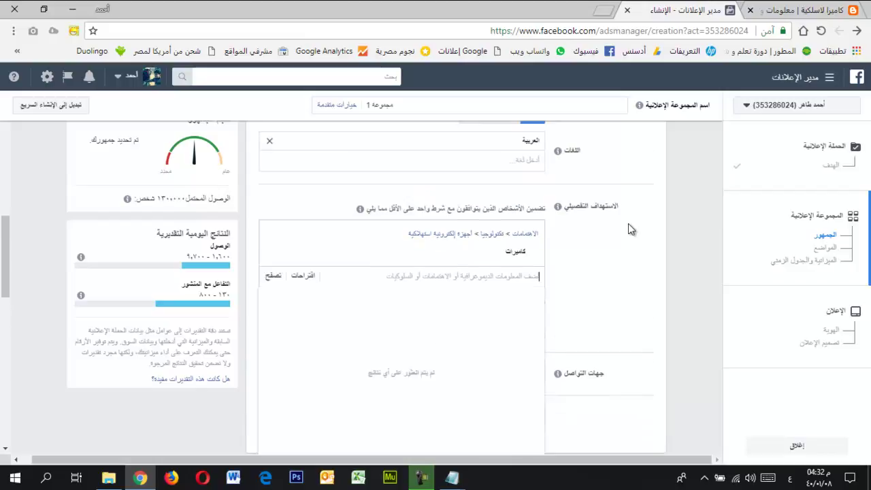
scroll(628, 230, down, 1)
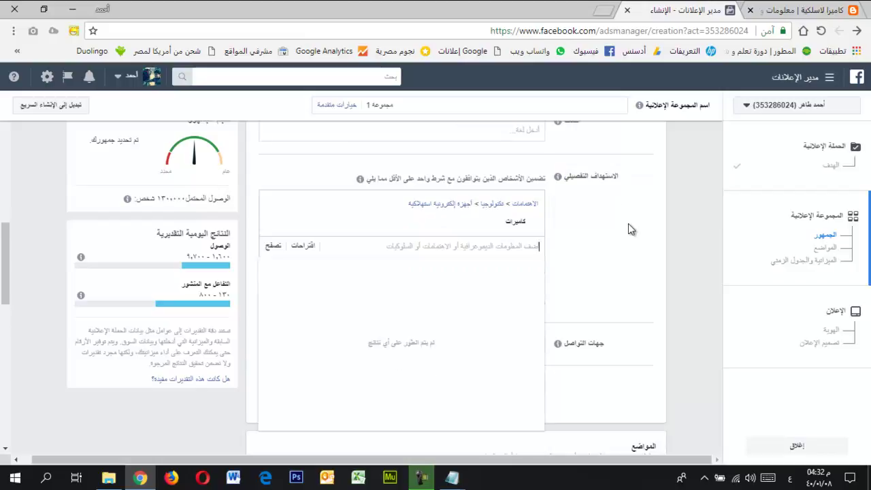
scroll(631, 230, up, 1)
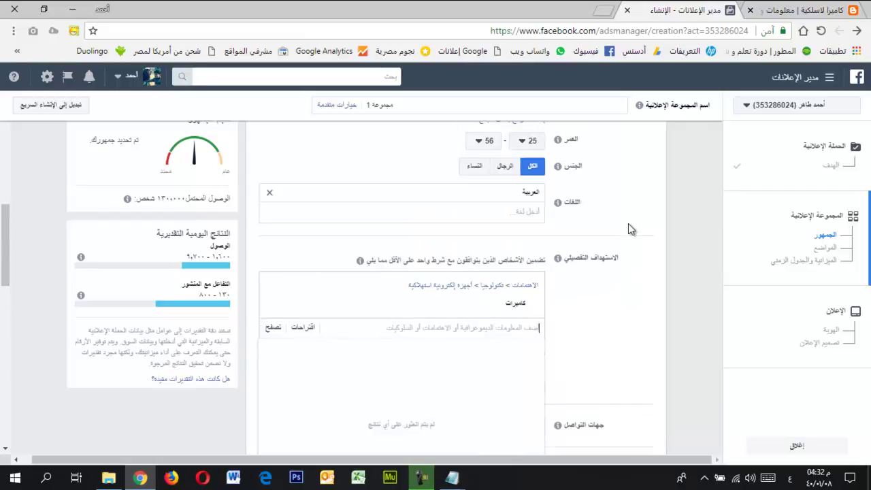
scroll(628, 224, up, 1)
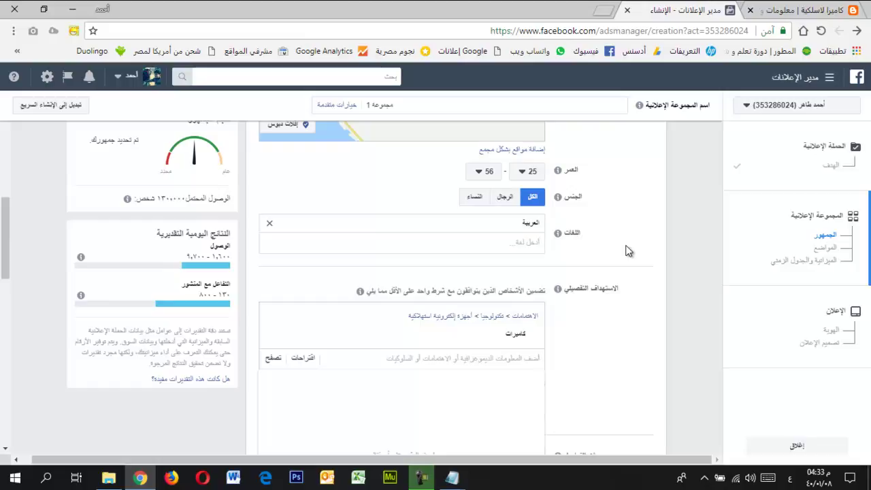
scroll(627, 250, down, 1)
scroll(627, 251, down, 3)
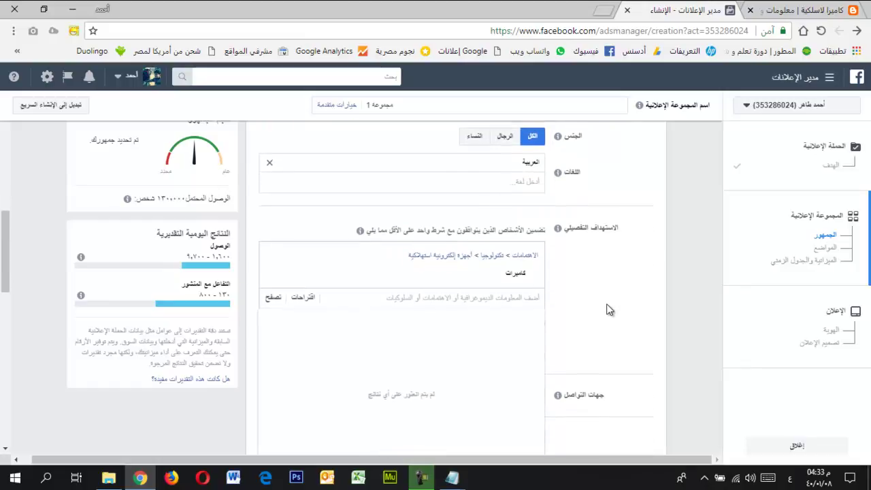
drag(7, 225, 5, 319)
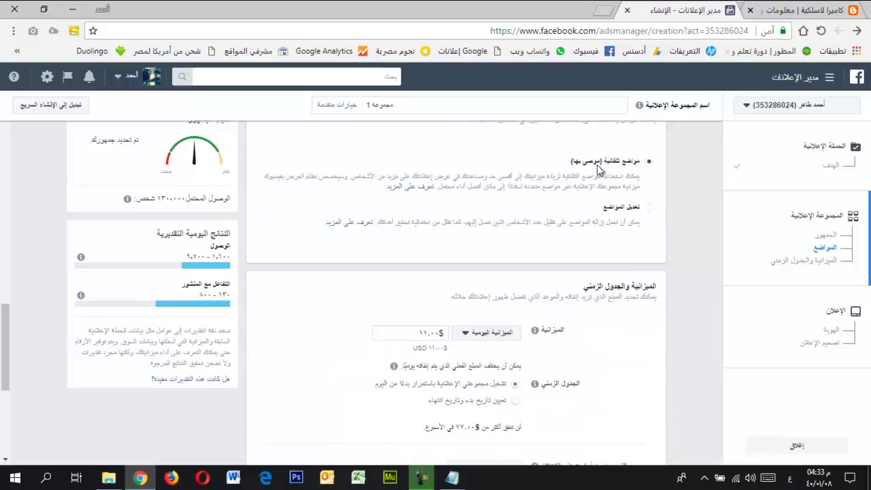
drag(5, 320, 5, 306)
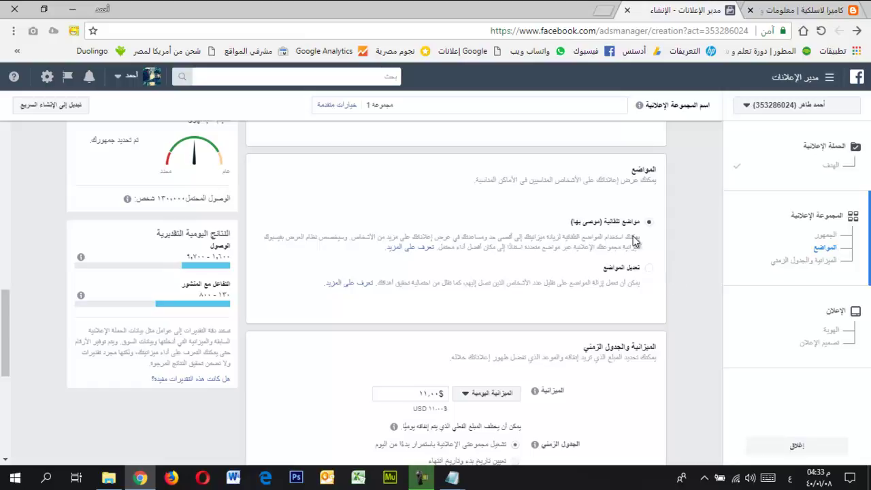
- Set the ad set's daily budget to $10
scroll(3, 292, down, 3)
click(399, 205)
drag(417, 206, 439, 205)
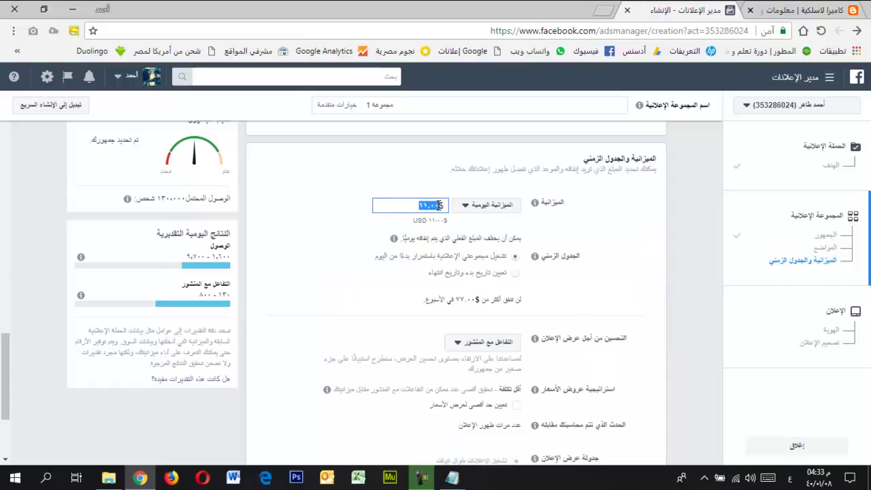
text(10)
click(587, 205)
- Schedule the ad set with start and end dates, setting the end date to 20/9/2018
scroll(587, 205, down, 1)
click(515, 245)
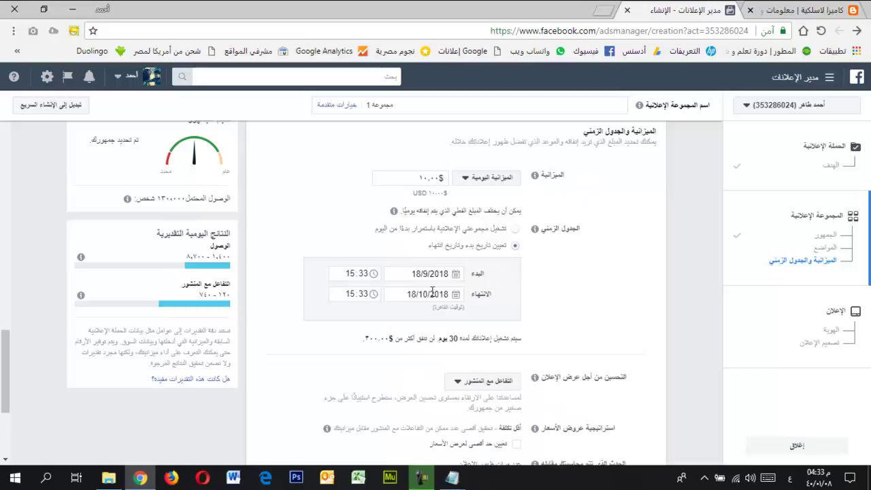
scroll(553, 300, down, 1)
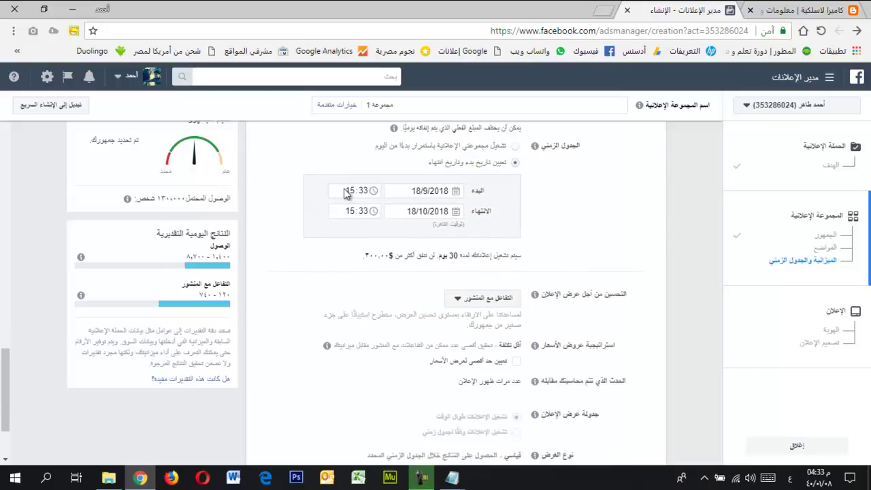
click(429, 211)
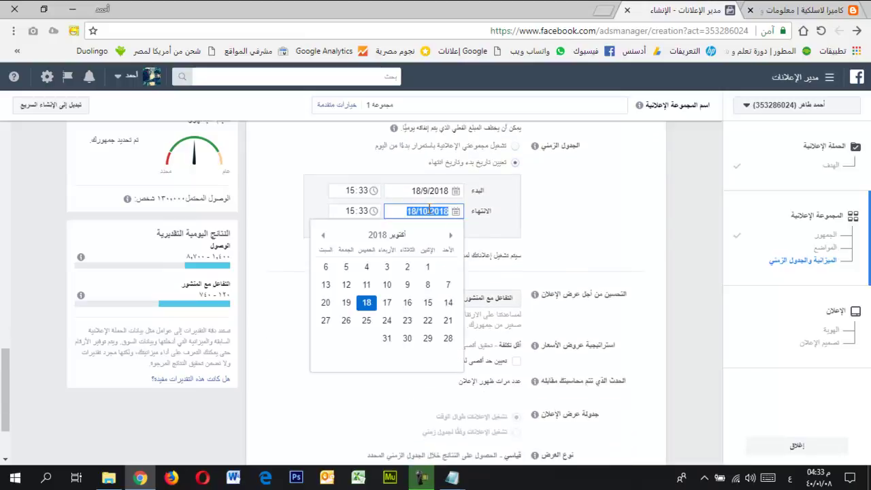
click(324, 239)
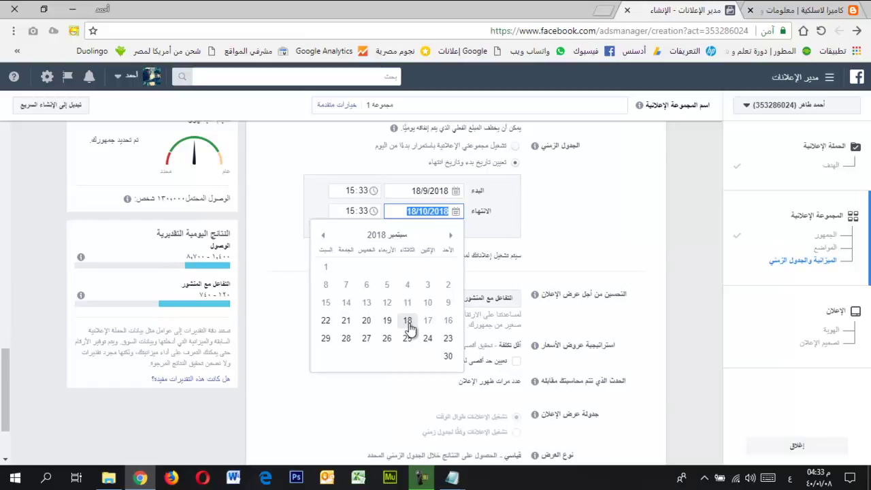
click(366, 321)
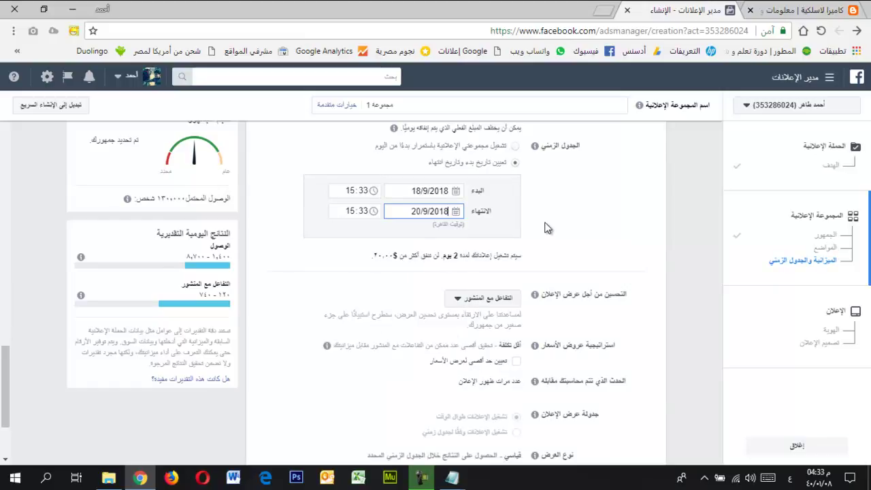
- Check the schedule's run length and spending limit, and look over the ad delivery optimisation options
drag(488, 255, 455, 255)
click(456, 256)
scroll(608, 239, down, 1)
scroll(607, 240, down, 2)
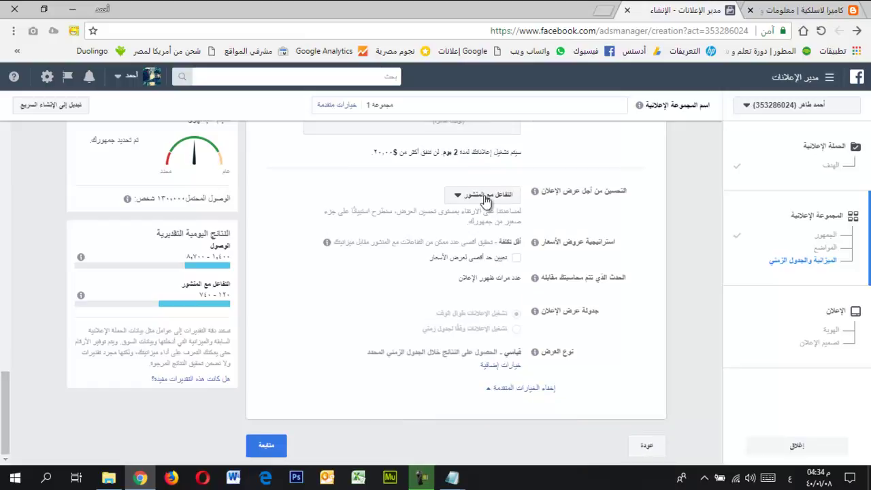
- Check the ad set's lowest-cost bid strategy and continue to the ad design stage
triple_click(512, 241)
click(460, 242)
click(265, 445)
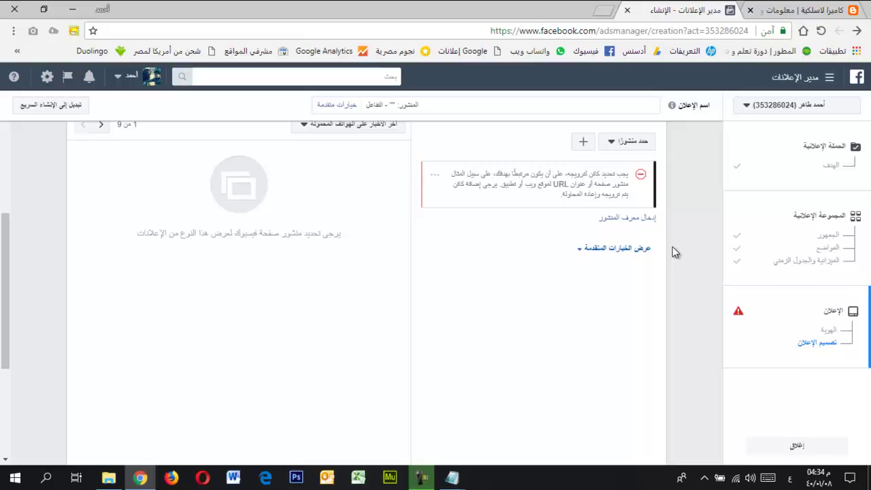
- Switch to the wireless camera landing page and examine its banner, Hikvision Wifi cam description, order option and contact section
click(796, 10)
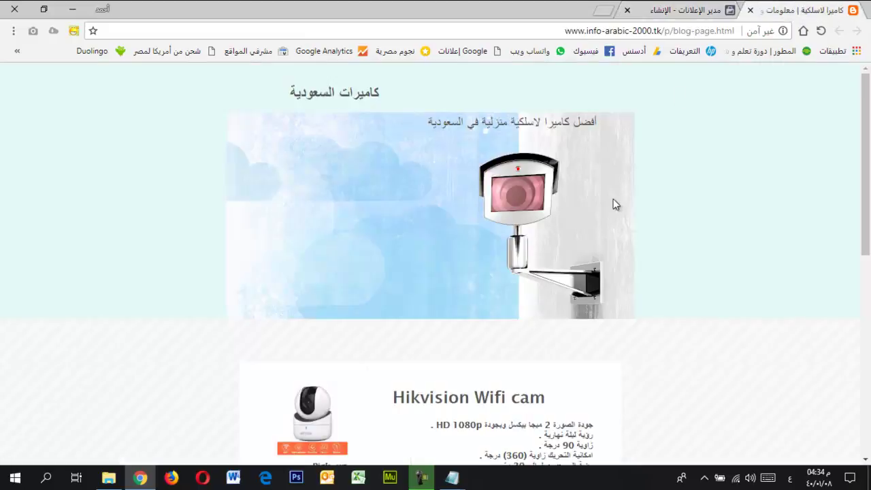
scroll(545, 209, down, 8)
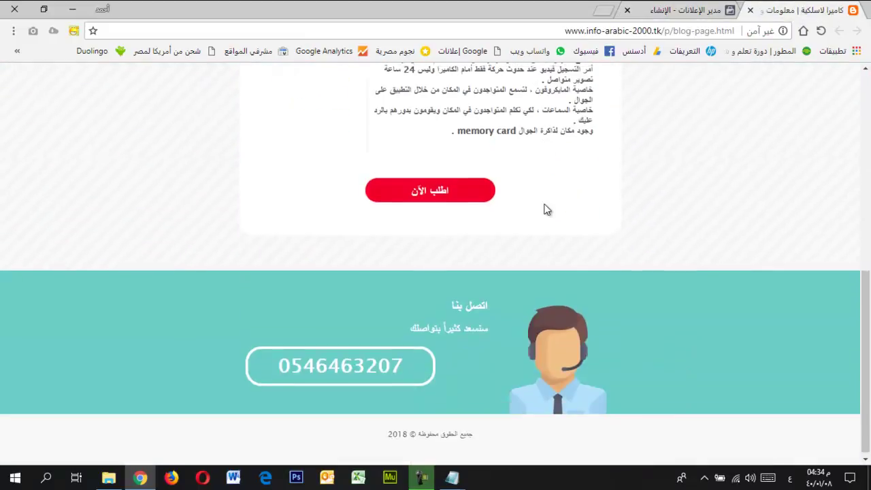
scroll(544, 209, up, 8)
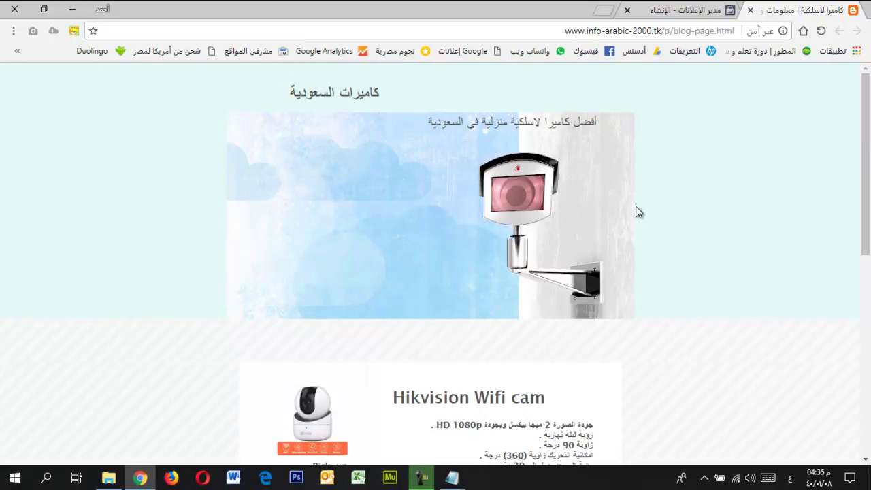
scroll(638, 212, down, 7)
scroll(639, 213, up, 7)
scroll(638, 213, down, 7)
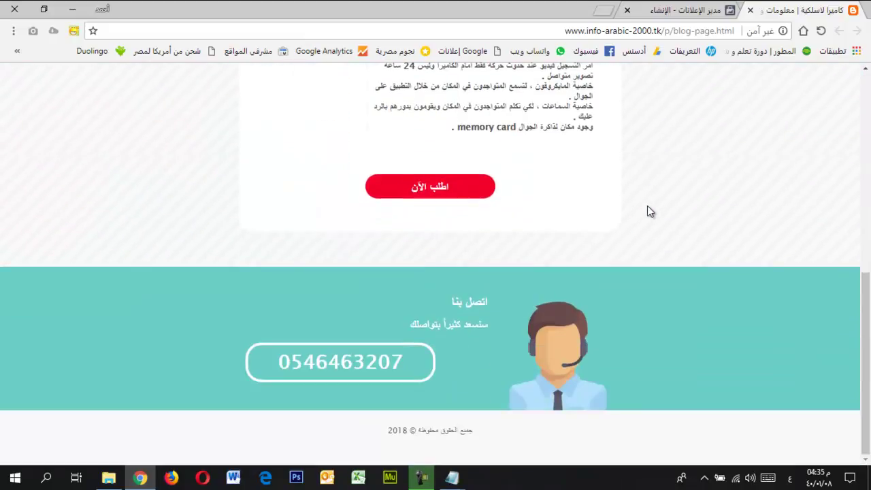
scroll(649, 211, up, 7)
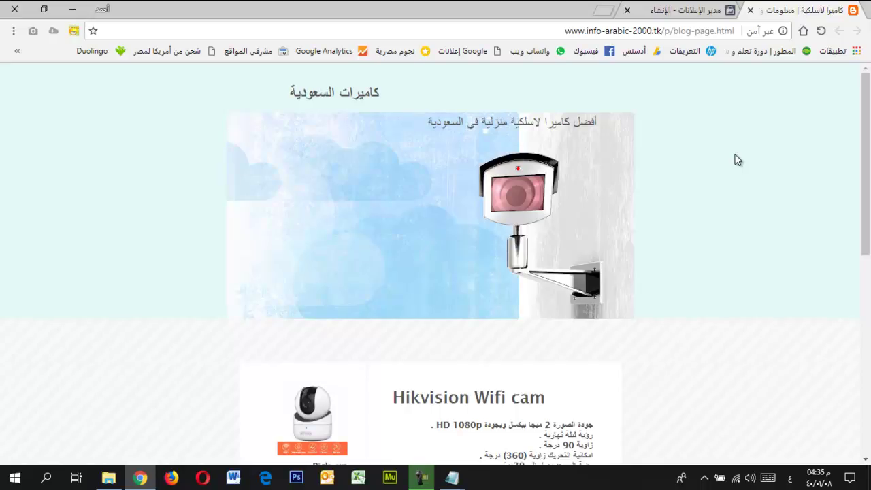
scroll(585, 167, down, 8)
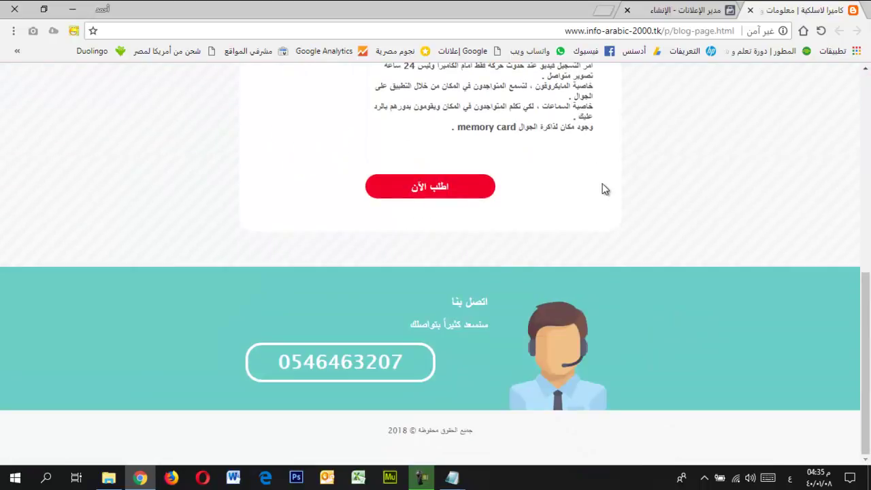
scroll(602, 183, up, 10)
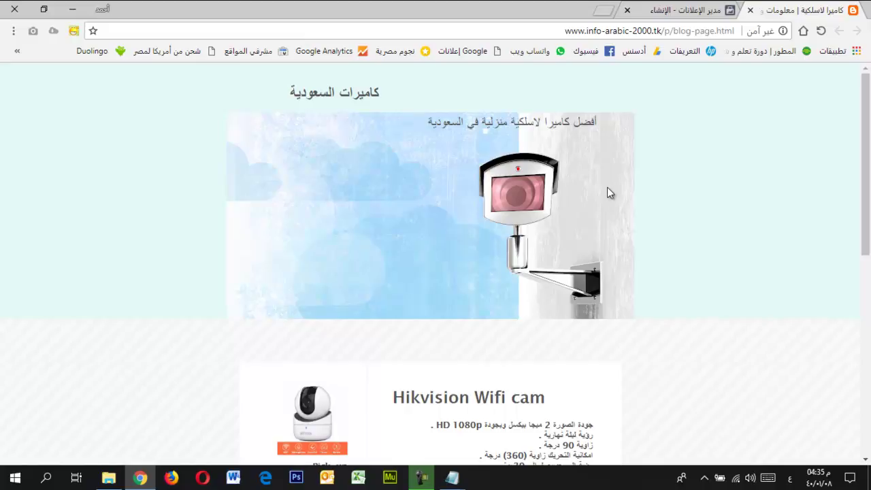
scroll(607, 187, down, 6)
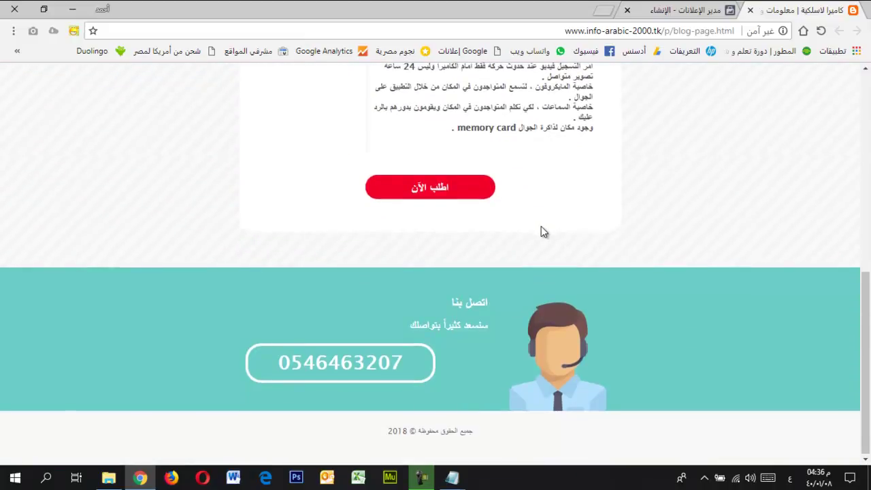
scroll(542, 227, up, 6)
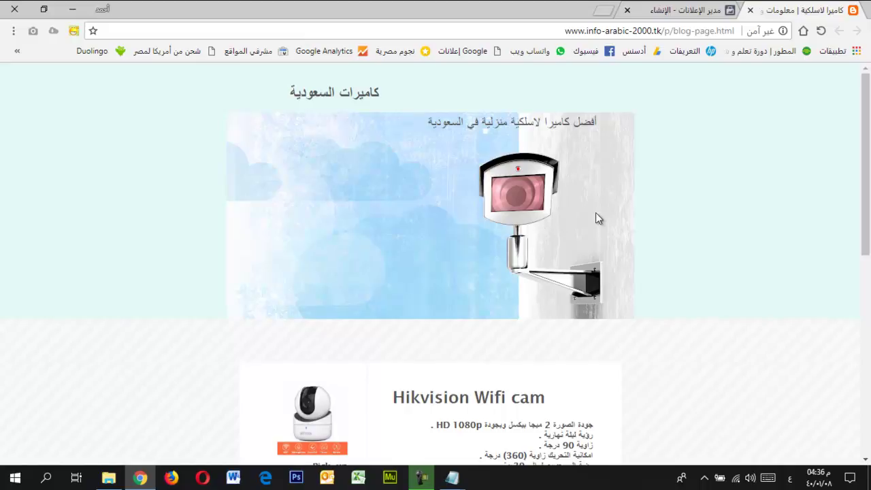
- Back in the ad setup, choose the existing page post selling a website for Instagram merchants at 950 riyals and submit the campaign
click(691, 10)
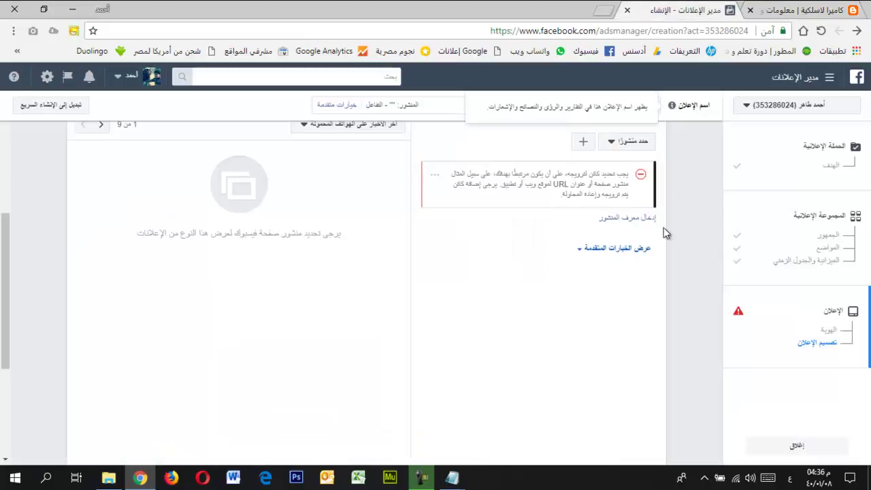
click(615, 146)
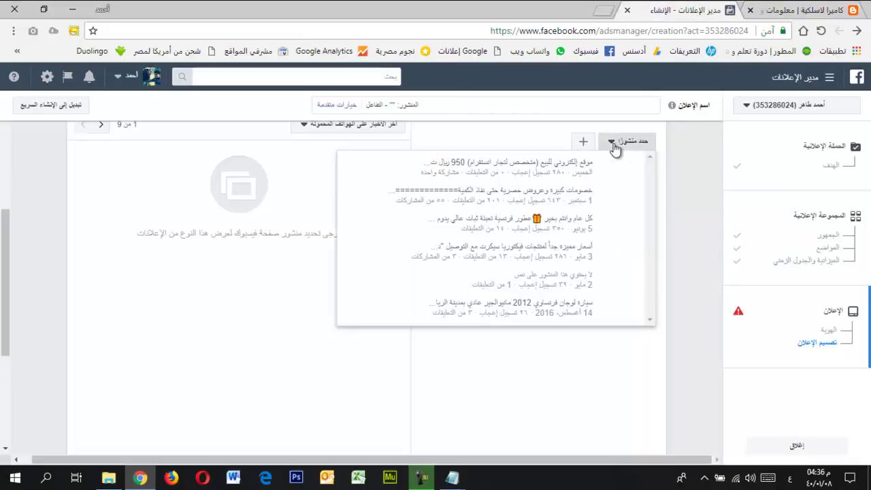
click(561, 174)
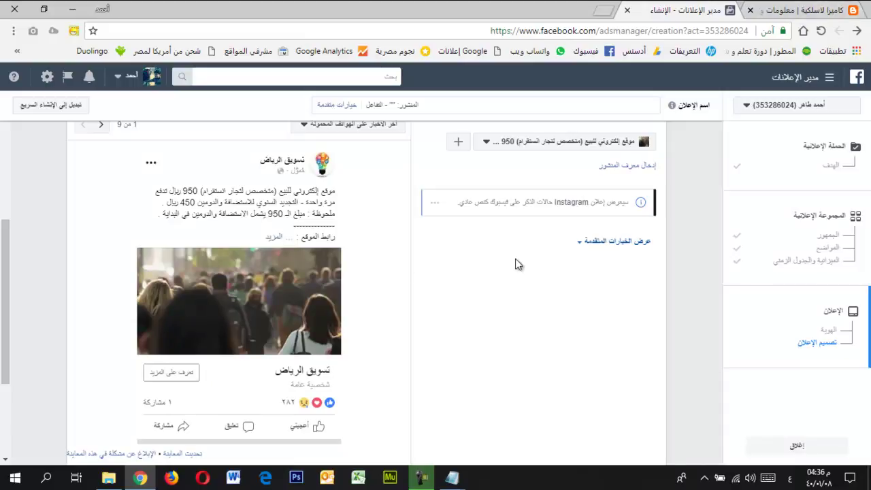
scroll(515, 264, down, 3)
click(94, 402)
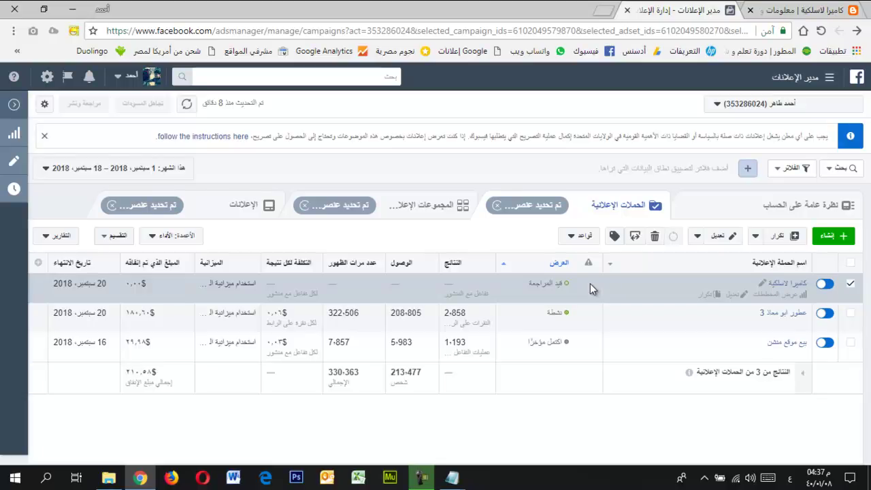
- Return to the camera landing page and examine the product features and the contact phone number, highlighting the number
key(ctrl+shift+Tab)
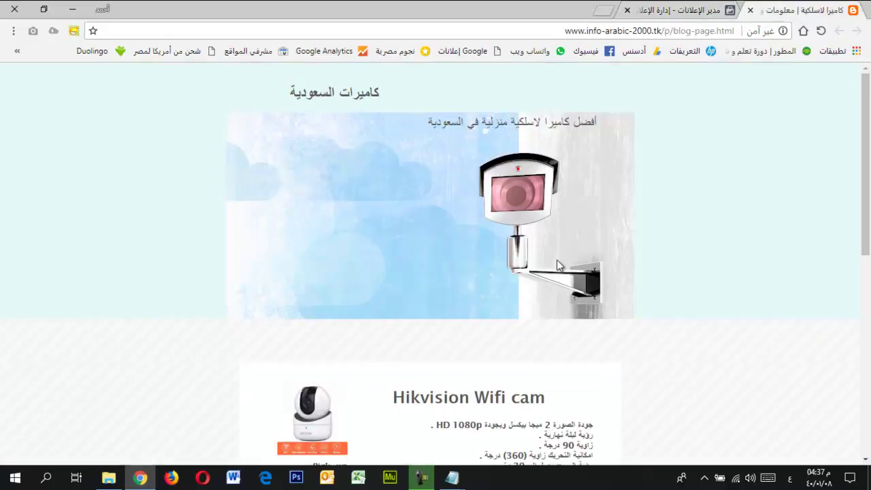
scroll(560, 265, down, 3)
scroll(537, 232, down, 4)
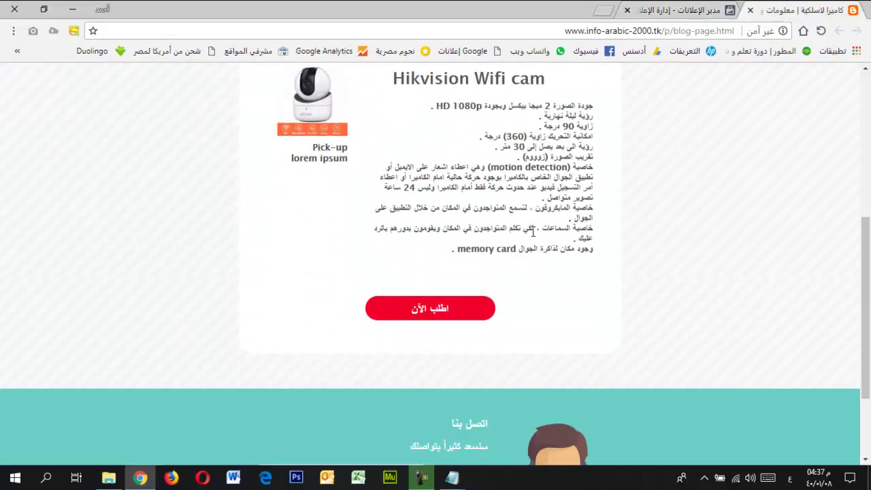
double_click(348, 362)
click(424, 369)
drag(407, 362, 272, 356)
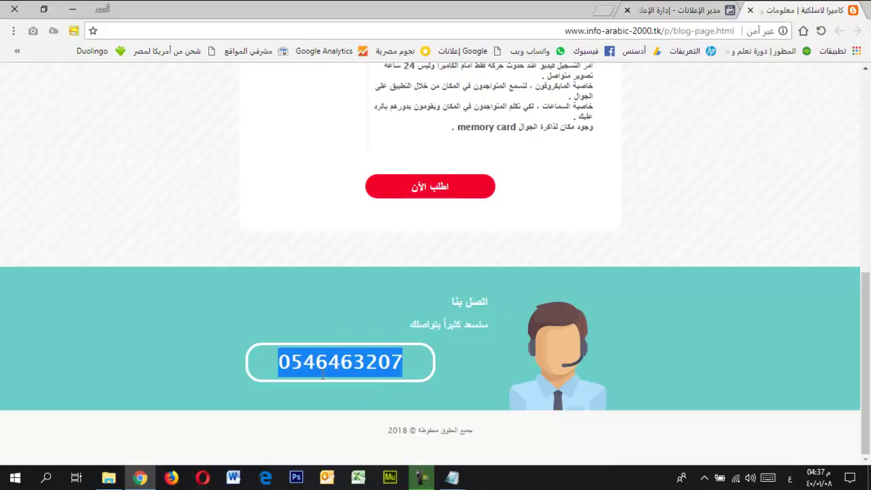
double_click(342, 366)
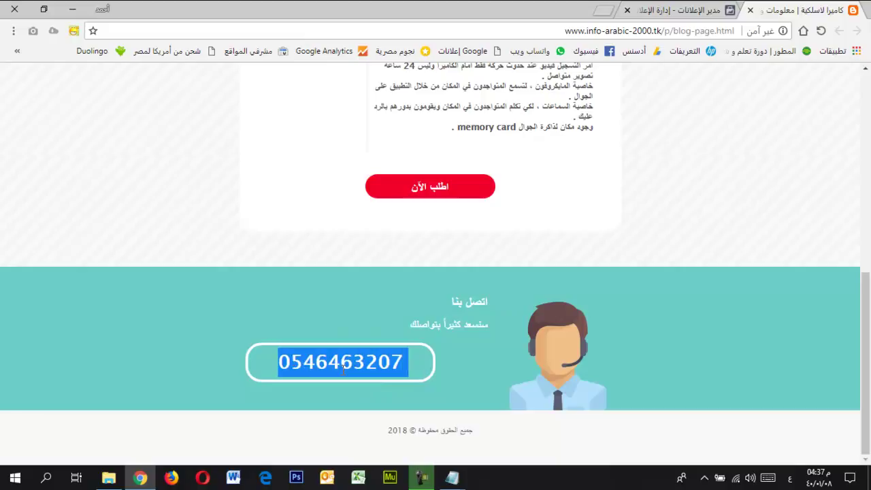
click(412, 308)
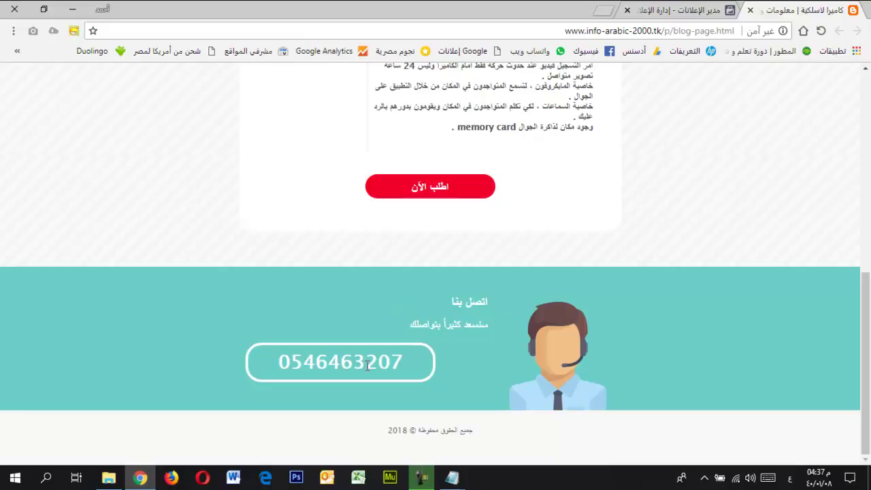